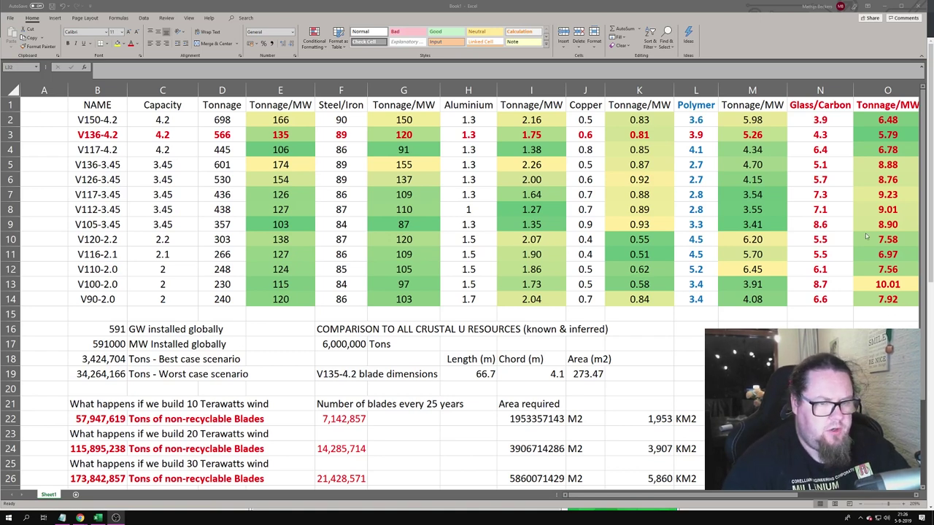
# Step: Switch to Chrome and review the Vestas Material Use brochure's turbine platform pages and the New Atlas article on Siemens wind turbine blades
pyautogui.moveTo(80, 520)
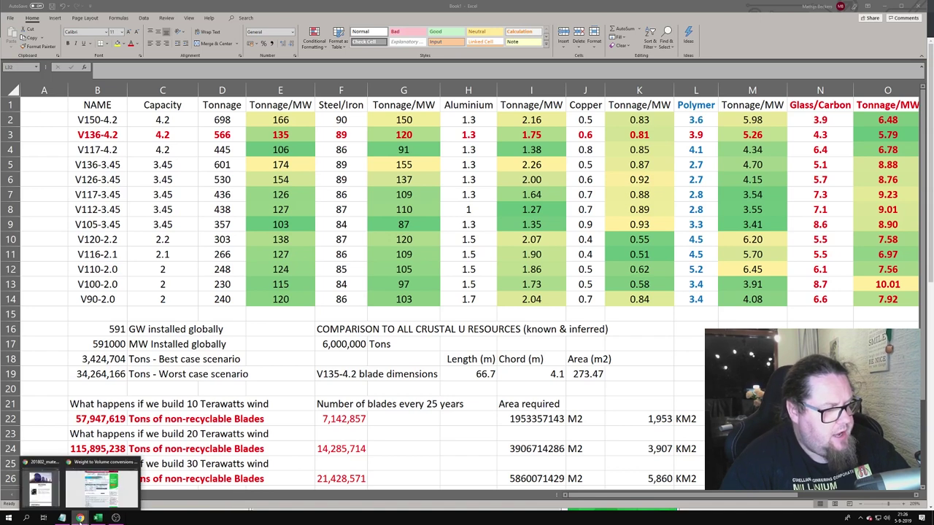
pyautogui.click(45, 490)
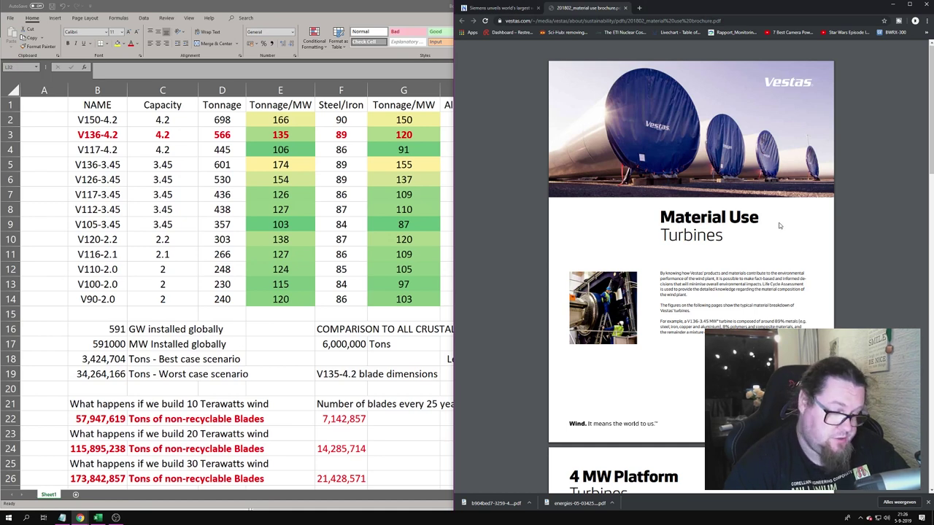
pyautogui.scroll(-3, 779, 230)
pyautogui.scroll(-3, 781, 230)
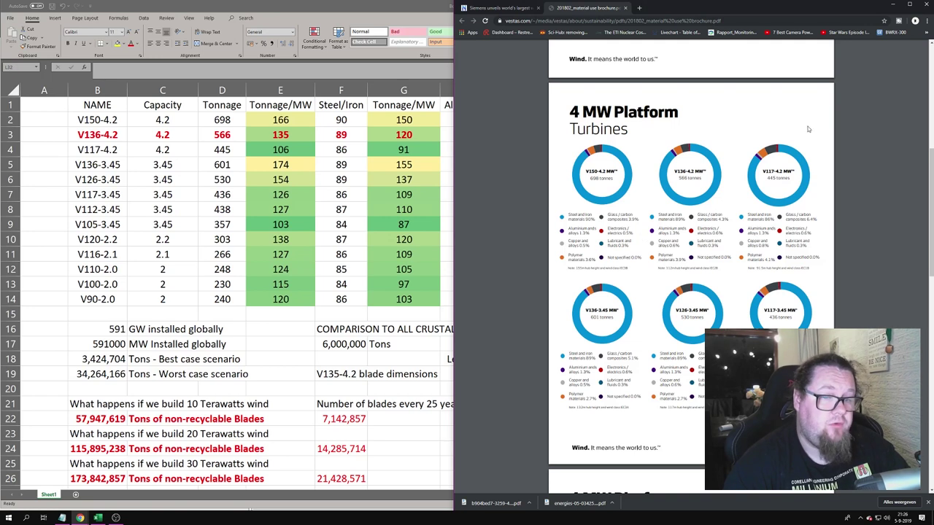
pyautogui.scroll(-6, 559, 272)
pyautogui.scroll(-6, 560, 272)
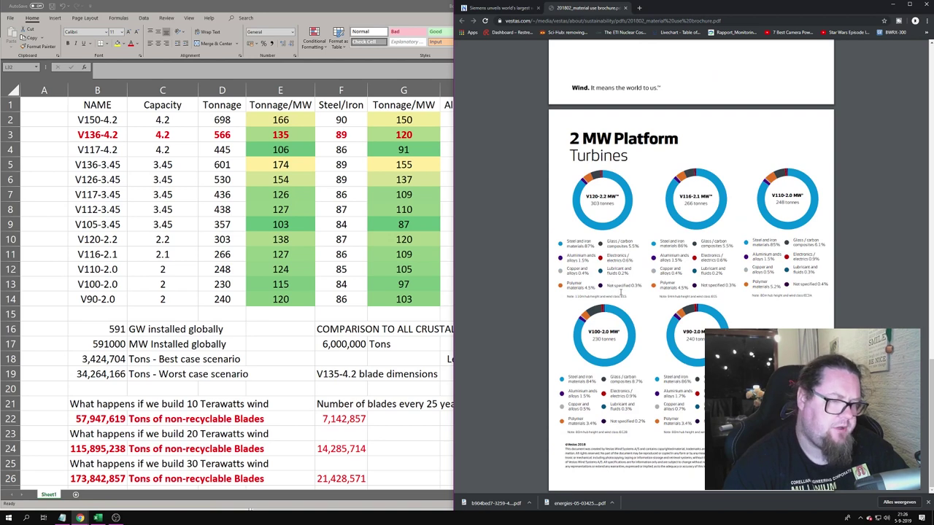
pyautogui.scroll(12, 620, 292)
pyautogui.scroll(-4, 639, 304)
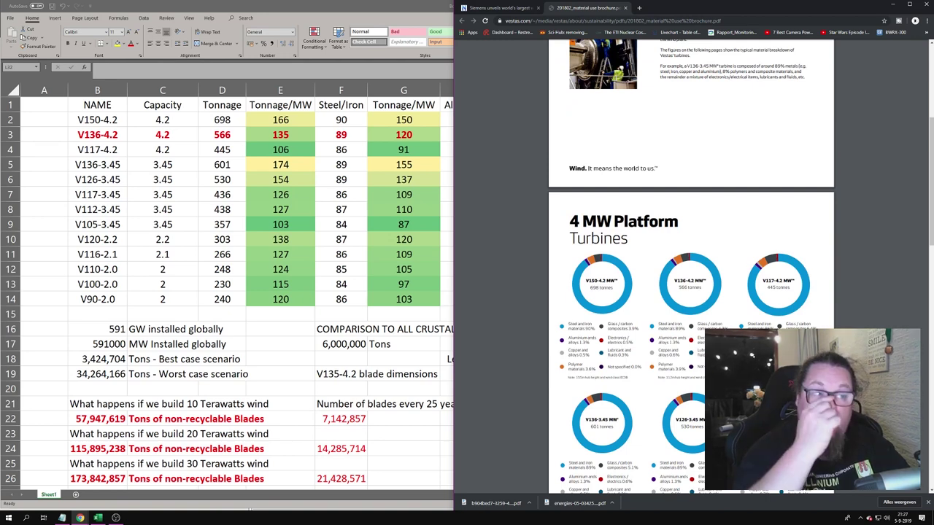
pyautogui.click(500, 8)
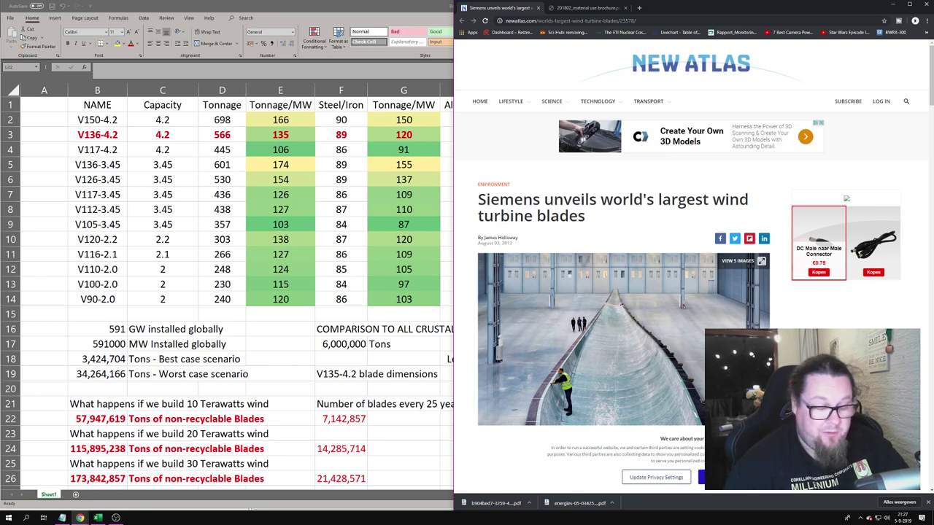
pyautogui.click(894, 7)
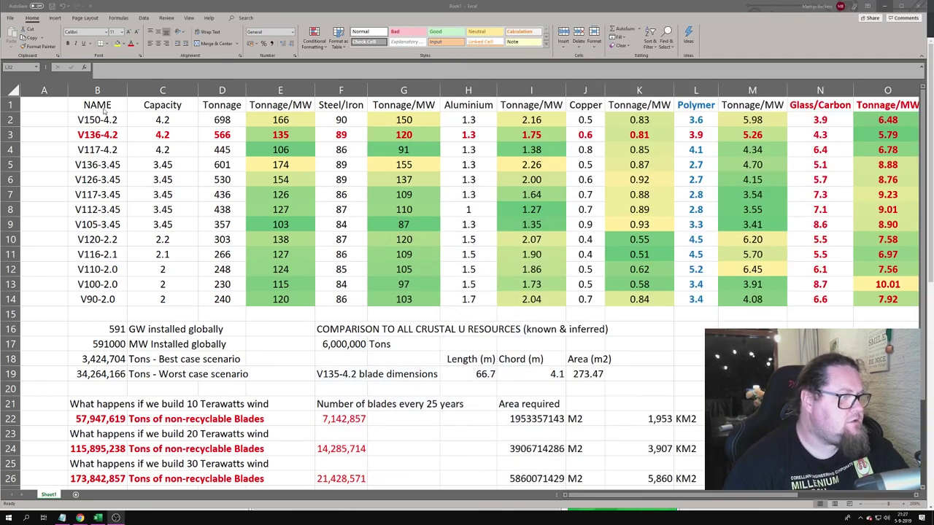
# Step: In the Excel workbook, examine the turbine names and the V136-4.2 row's polymer and glass/carbon tonnage per MW
pyautogui.moveTo(101, 105); pyautogui.dragTo(111, 299)
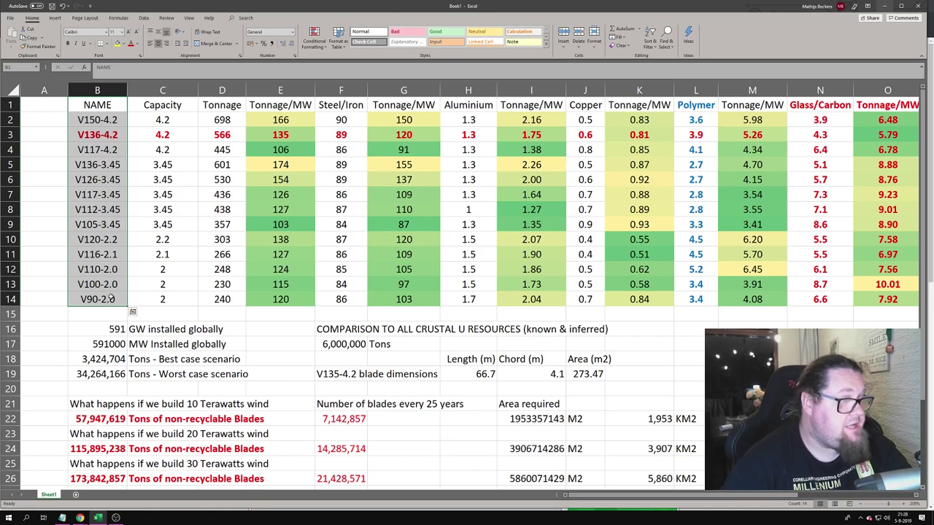
pyautogui.click(339, 223)
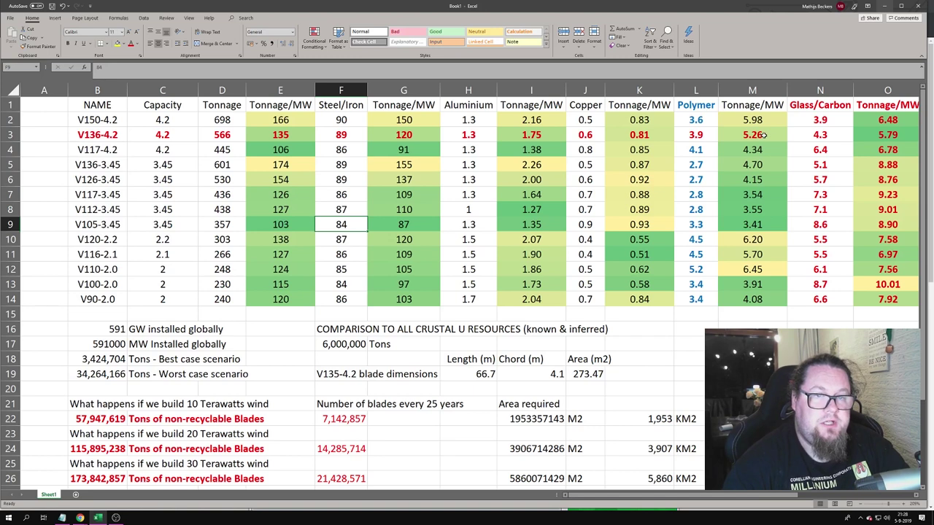
pyautogui.click(106, 135)
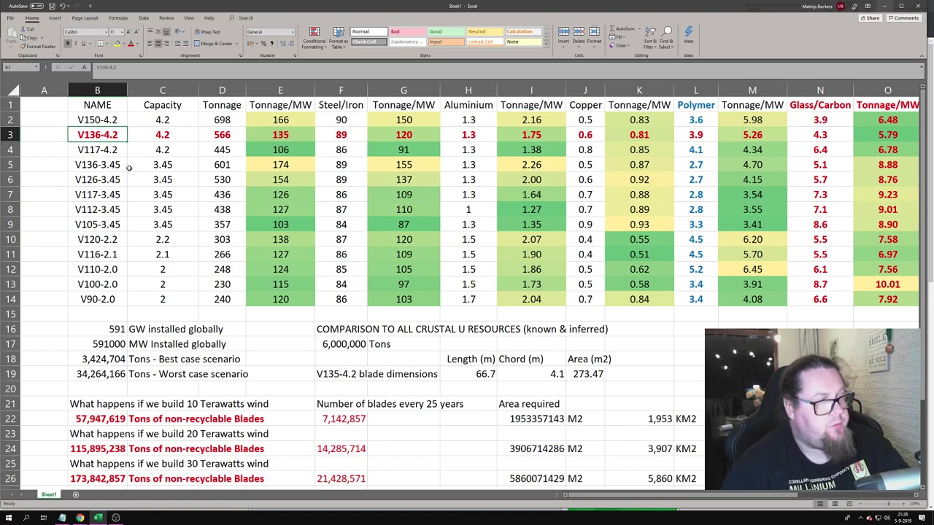
pyautogui.click(770, 133)
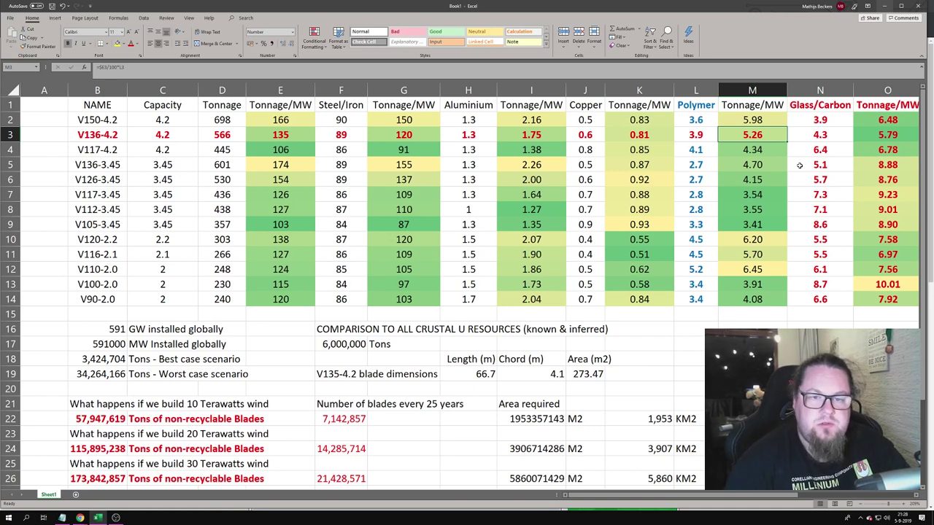
pyautogui.click(875, 134)
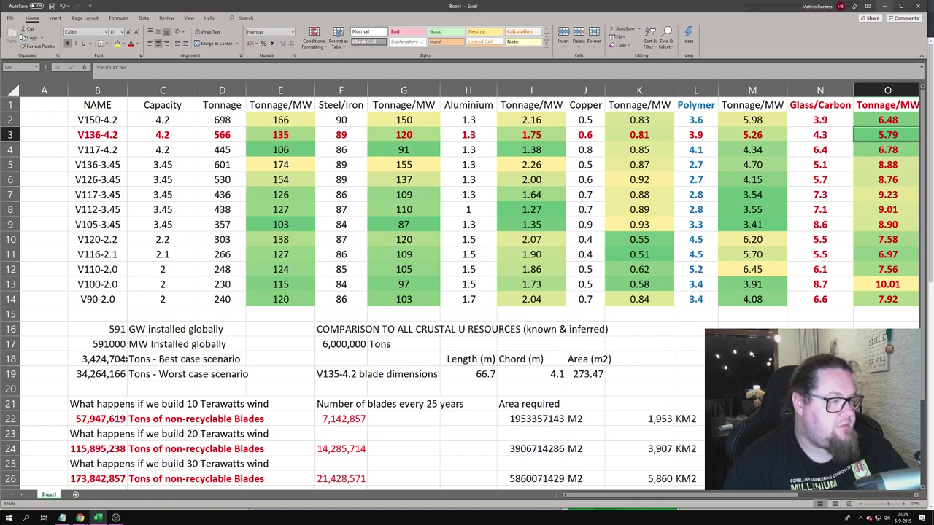
# Step: Inspect the formula behind the best case scenario tonnage in B18, leaving it unedited
pyautogui.click(115, 361)
pyautogui.click(138, 68)
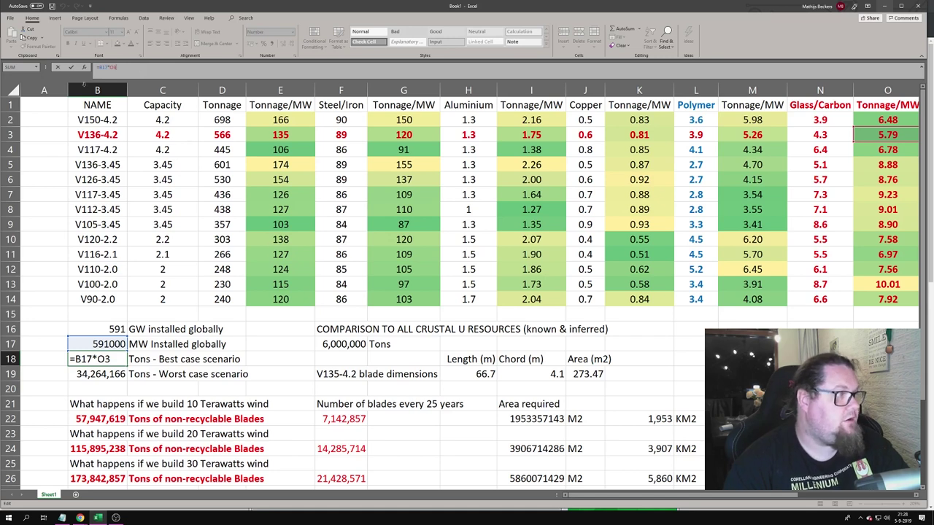
pyautogui.click(58, 68)
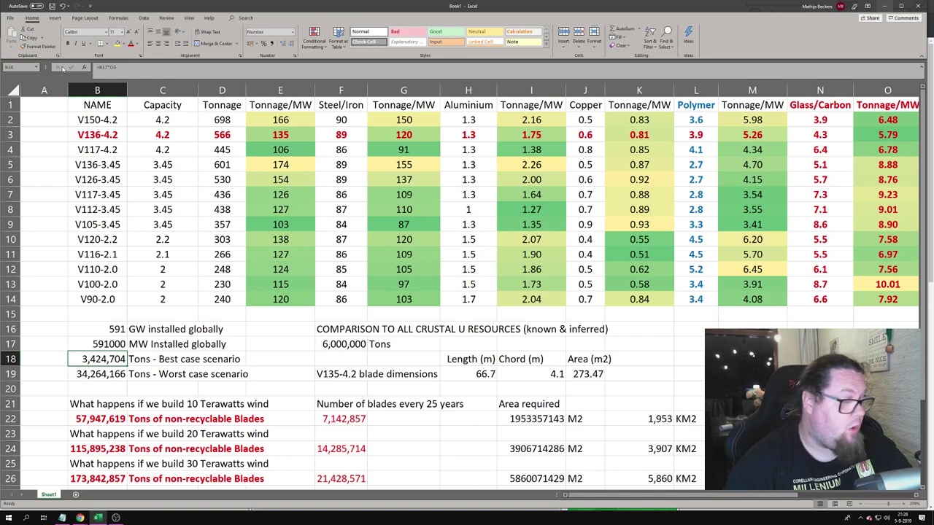
# Step: Review the globally installed capacity figures and the non-recyclable blade tonnage for the 10 terawatt scenario
pyautogui.click(157, 313)
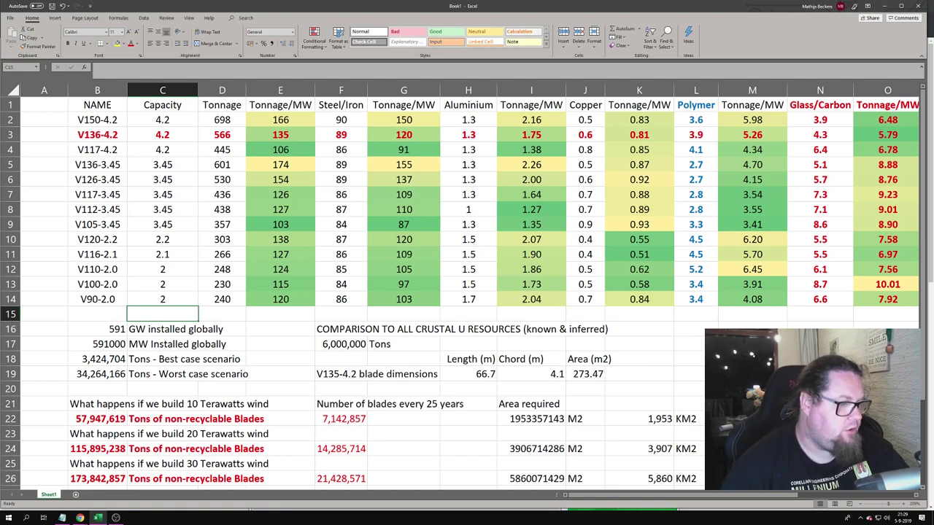
pyautogui.moveTo(87, 330); pyautogui.dragTo(320, 419)
pyautogui.scroll(-1, 320, 419)
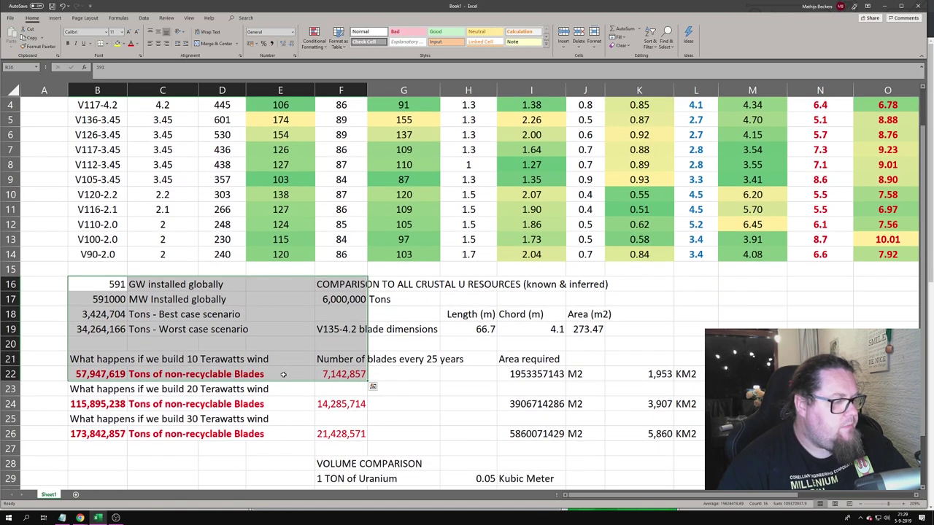
pyautogui.click(288, 374)
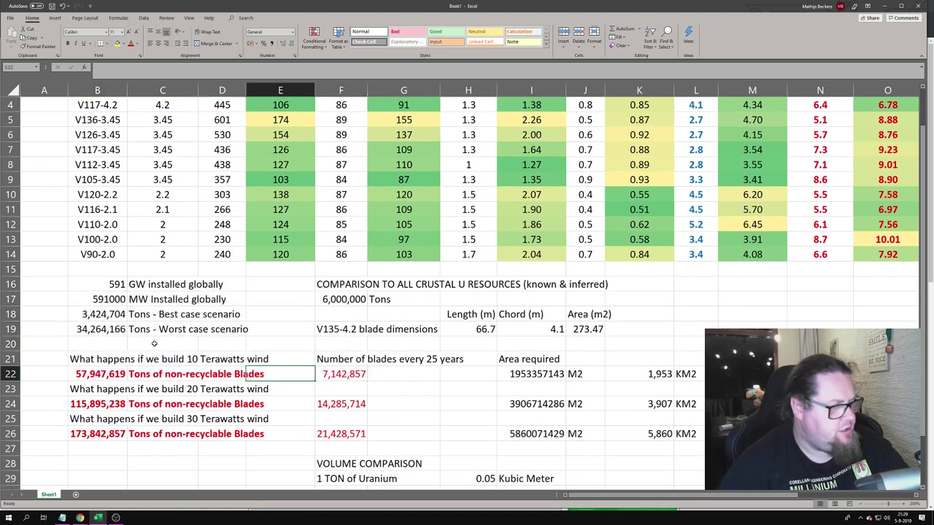
pyautogui.scroll(-1, 154, 343)
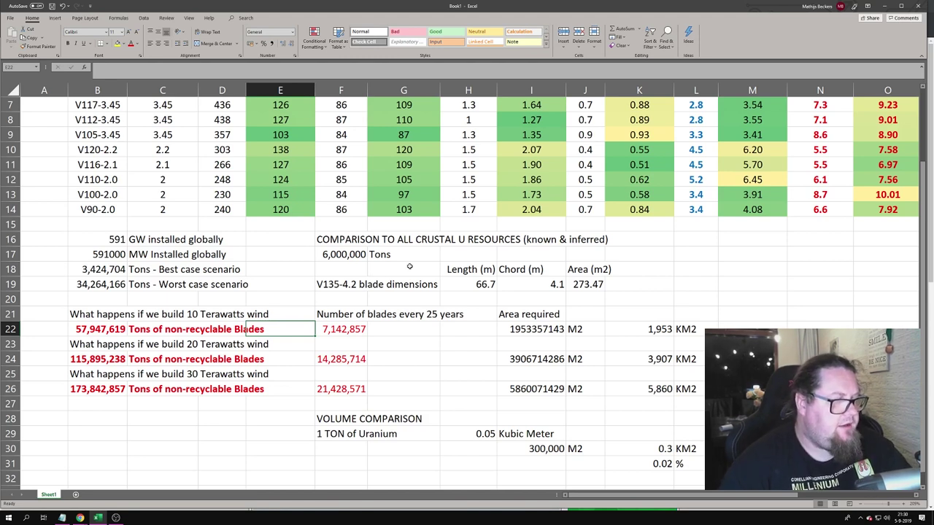
# Step: Correct the blade dimensions label in F19 to "V136-4.2 blade dimensions"
pyautogui.moveTo(341, 266); pyautogui.dragTo(588, 285)
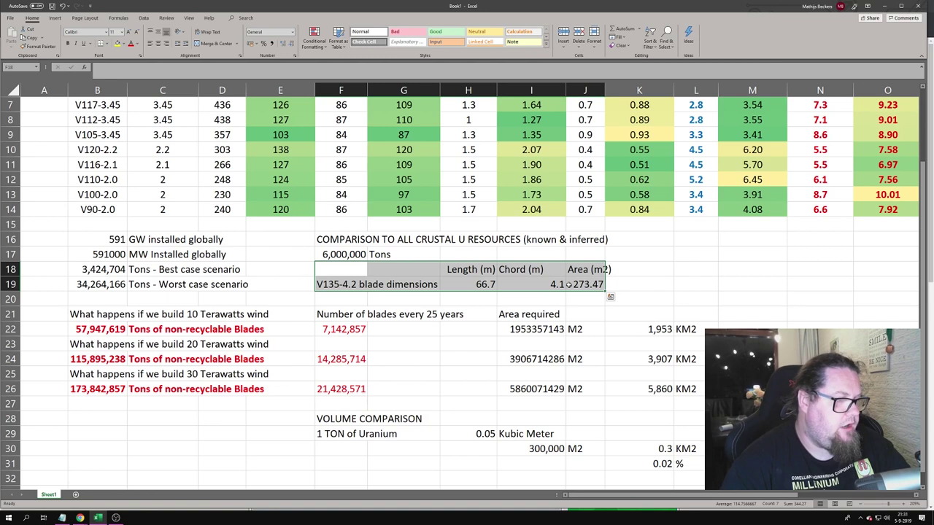
pyautogui.scroll(2, 464, 270)
pyautogui.doubleClick(342, 375)
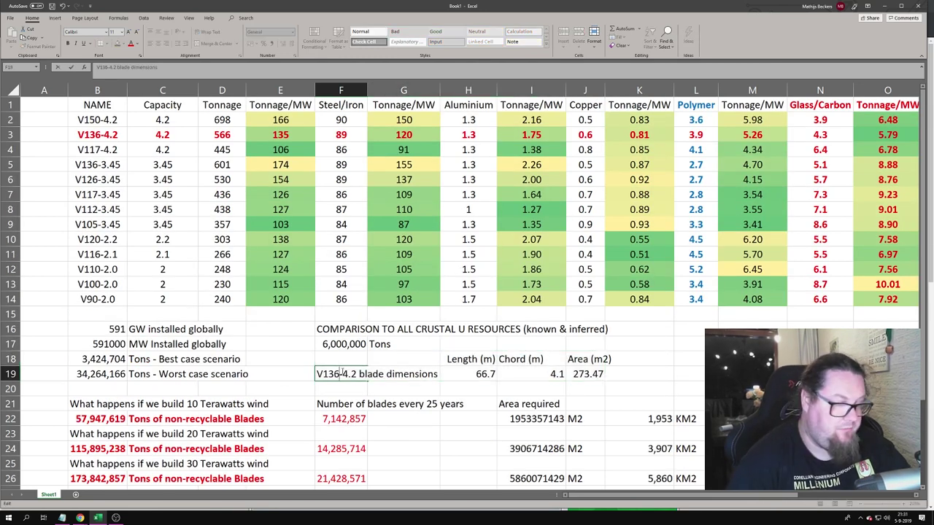
pyautogui.click(388, 413)
# Step: Inspect the formula for the number of blades every 25 years in the 10 terawatt scenario
pyautogui.scroll(-3, 414, 407)
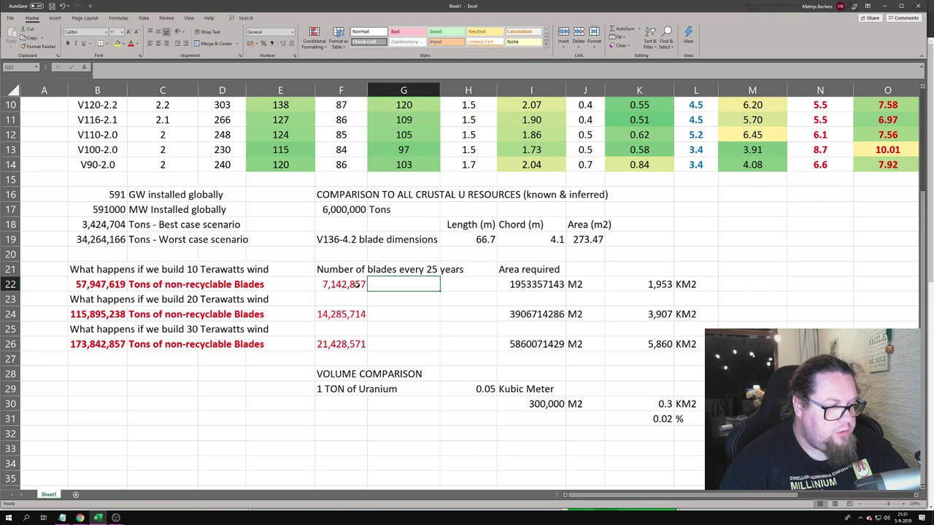
pyautogui.click(359, 285)
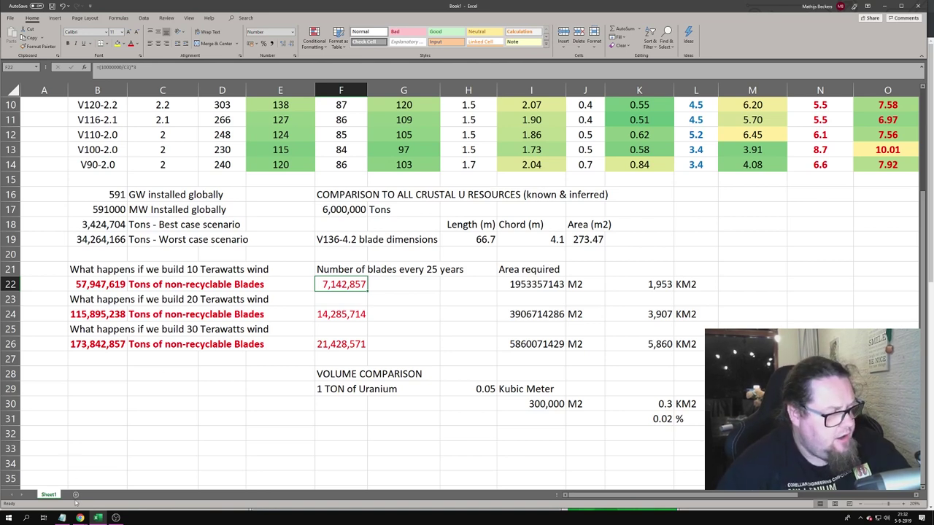
# Step: Switch to Chrome and search Google in a new tab for "biggest building in the world by floor area"
pyautogui.moveTo(79, 517)
pyautogui.click(102, 485)
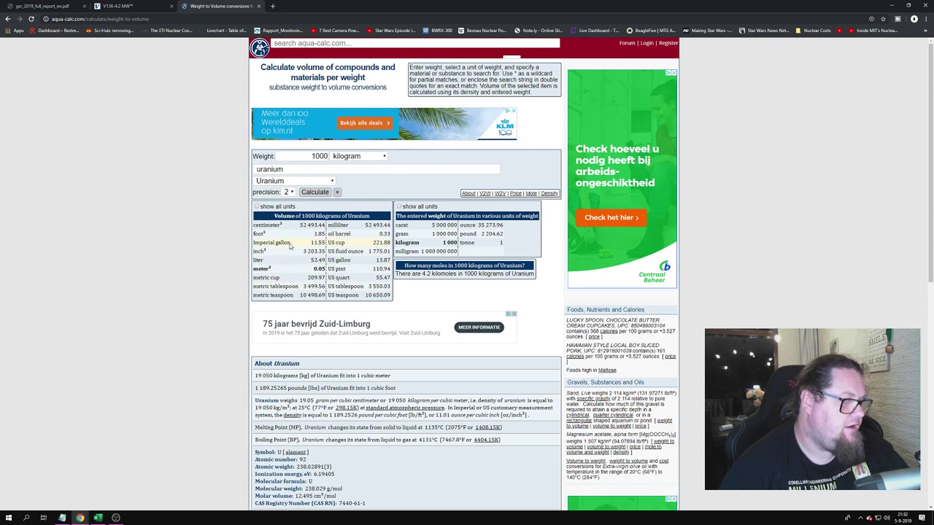
pyautogui.click(272, 6)
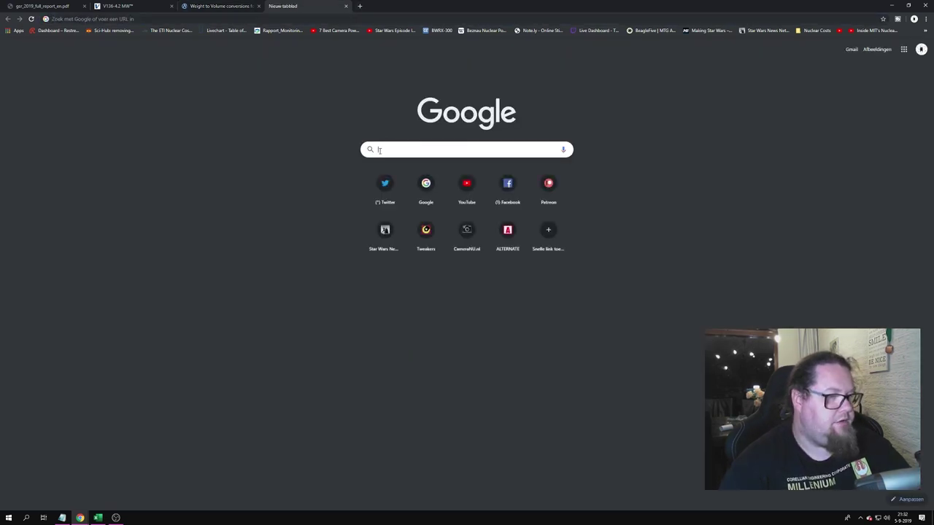
pyautogui.write('Biggest building in the world by floor area')
pyautogui.press('Return')
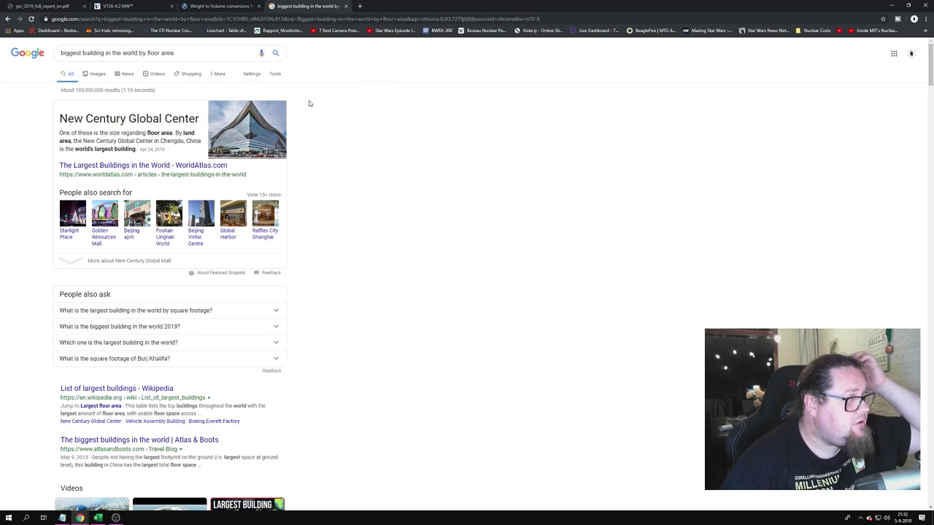
# Step: Open the WorldAtlas article on the largest buildings and read the floor area of the New Century Global Center
pyautogui.click(178, 167)
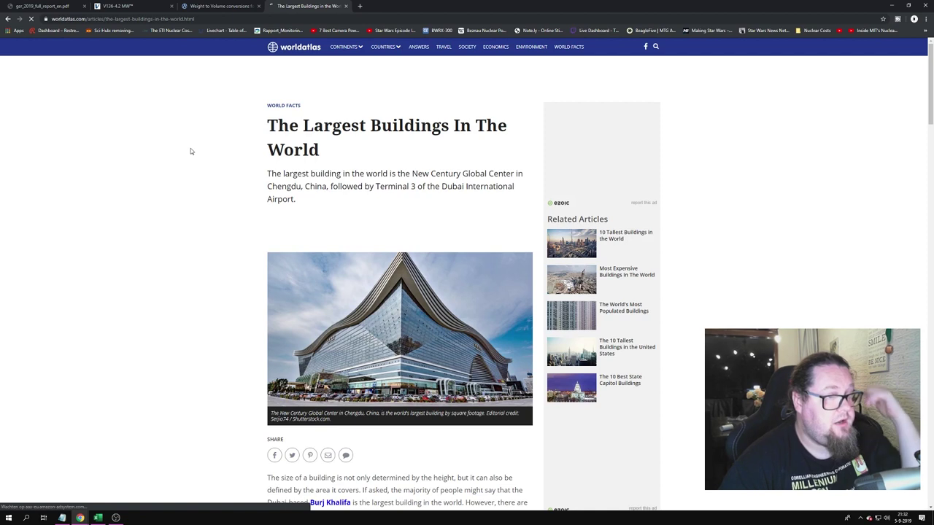
pyautogui.scroll(-3, 190, 149)
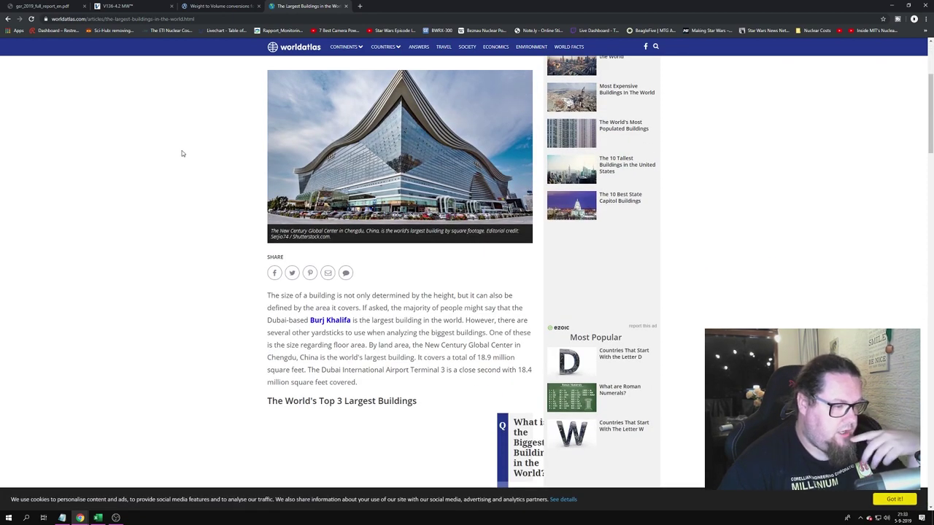
pyautogui.scroll(-1, 183, 153)
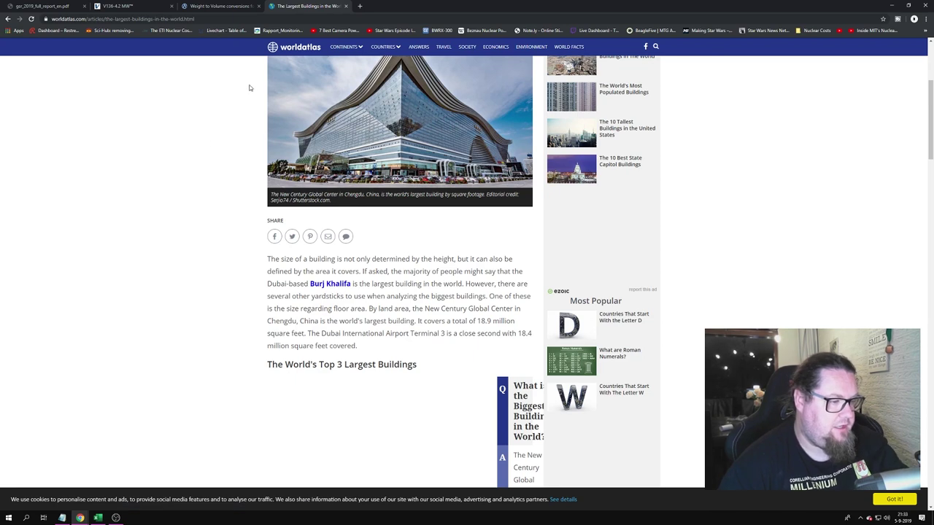
# Step: Search Google in another new tab for "square feet to m2"
pyautogui.click(360, 5)
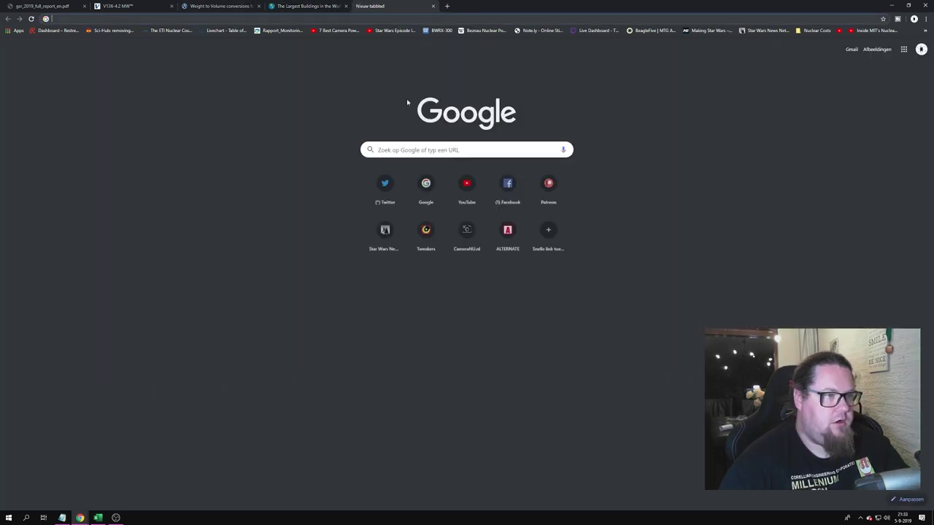
pyautogui.click(400, 152)
pyautogui.write('s')
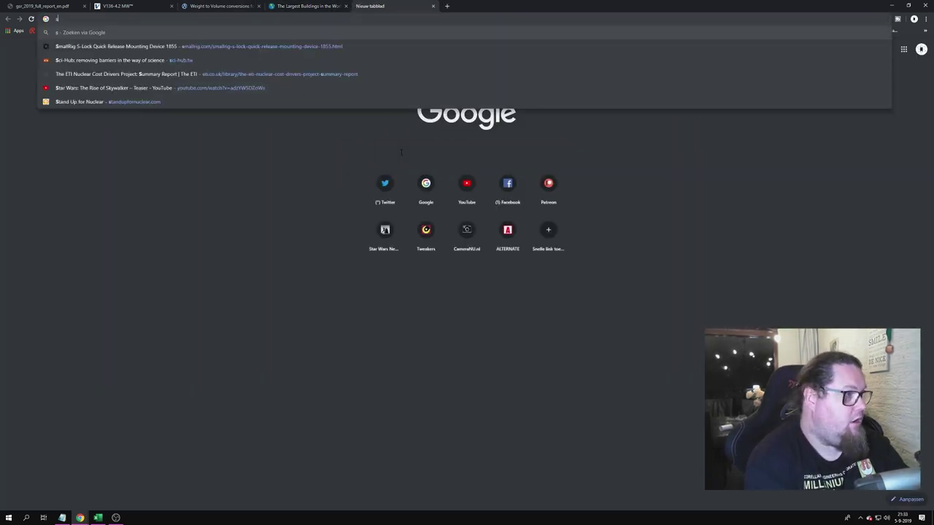
pyautogui.press('BackSpace')
pyautogui.write('square feet to m2')
pyautogui.press('Return')
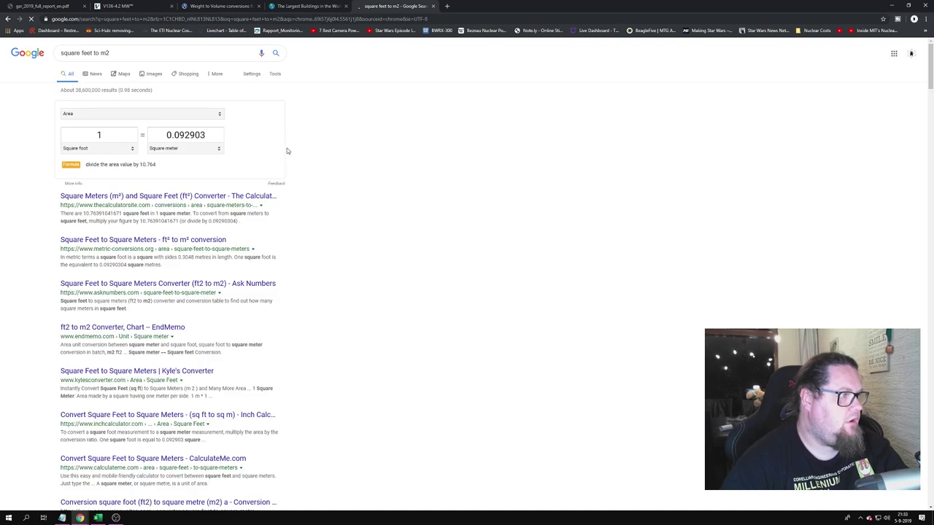
# Step: Convert 18900000 square feet to square meters in the unit converter and examine the result
pyautogui.click(82, 136)
pyautogui.write('18')
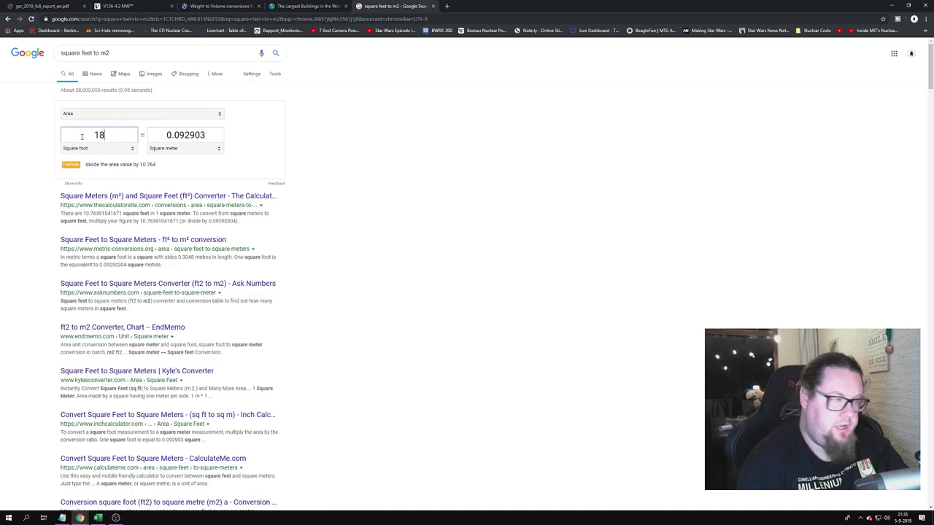
pyautogui.write('900000')
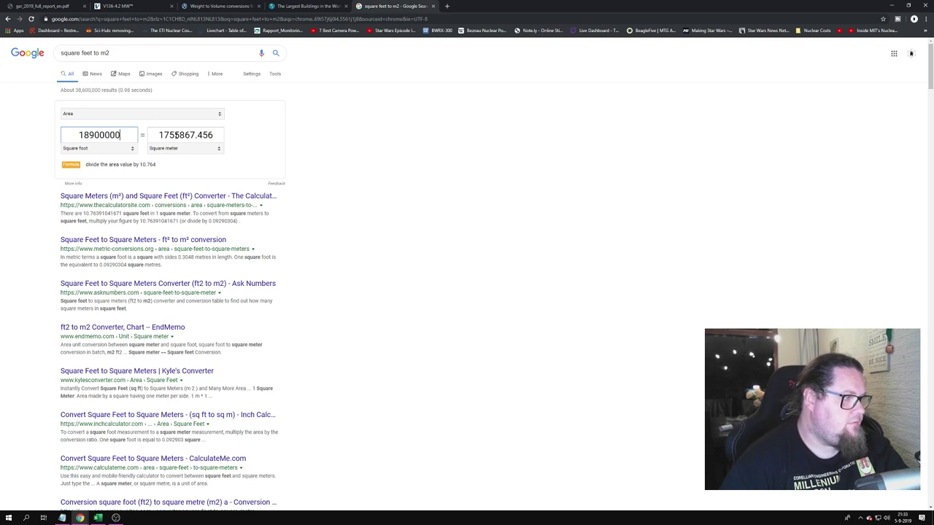
pyautogui.moveTo(158, 135); pyautogui.dragTo(214, 135)
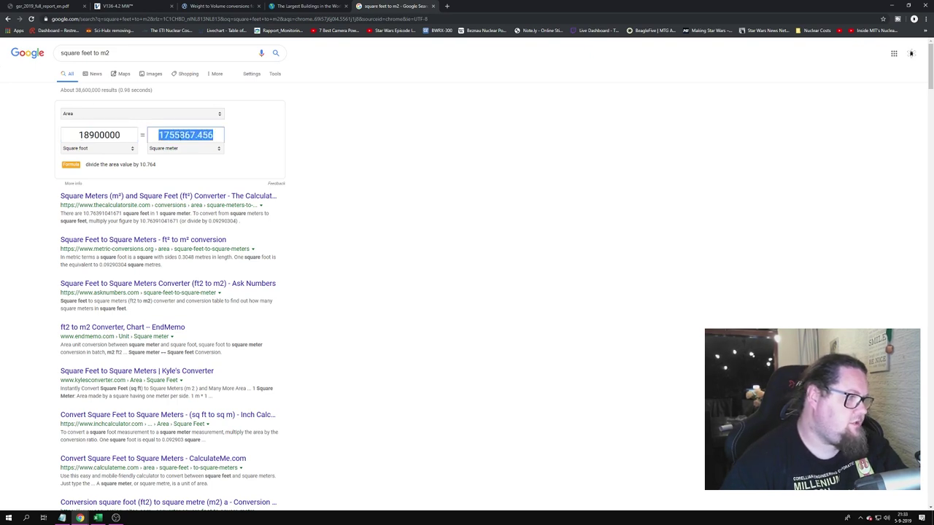
pyautogui.click(162, 135)
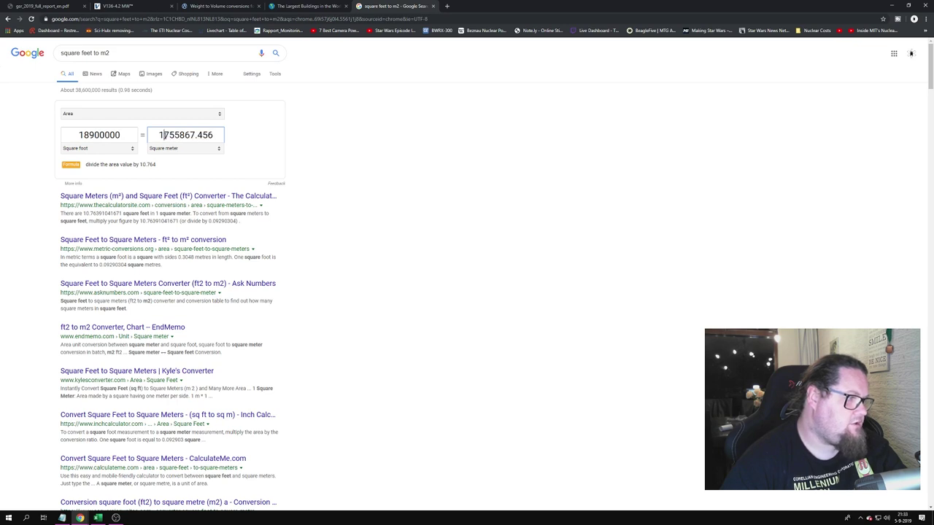
# Step: Revisit the WorldAtlas article on the largest buildings, and switch back to Excel to review the wind blade waste scenarios
pyautogui.hotkey('ctrl', 'shift', 'Tab')
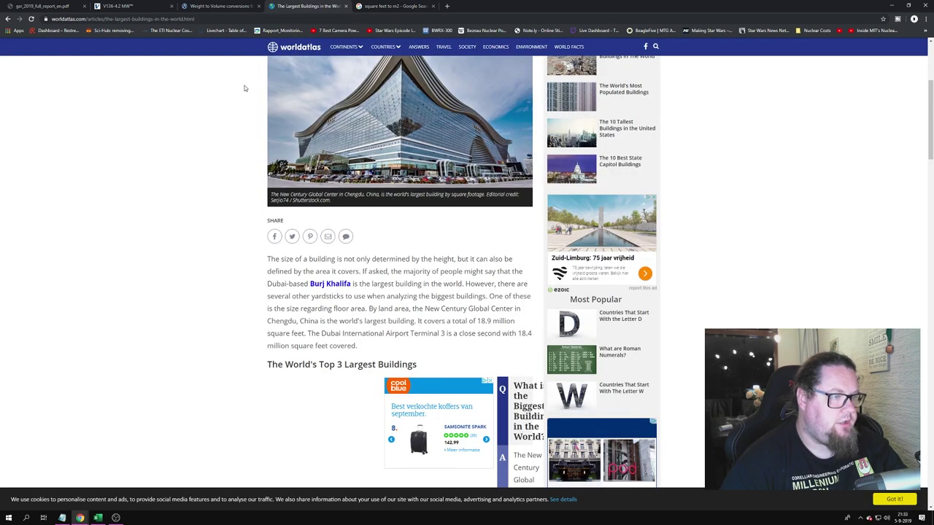
pyautogui.scroll(3, 181, 149)
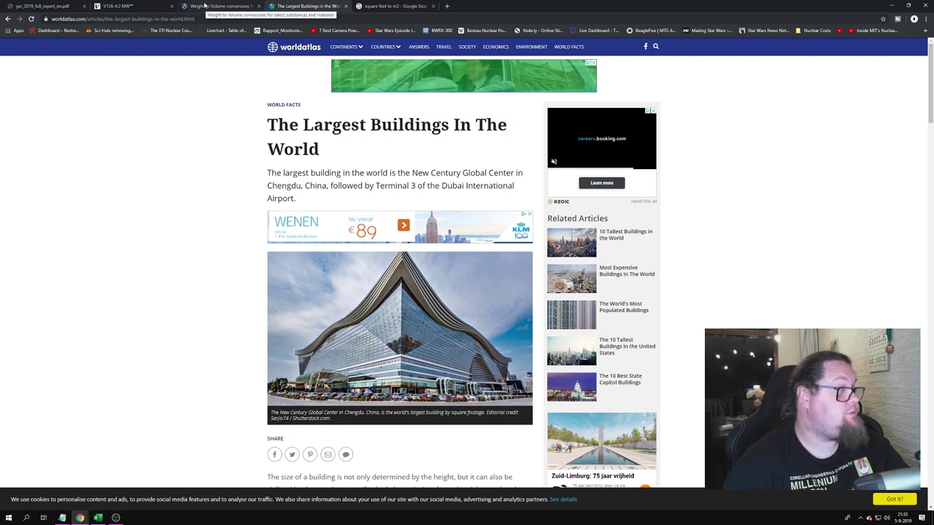
pyautogui.click(98, 517)
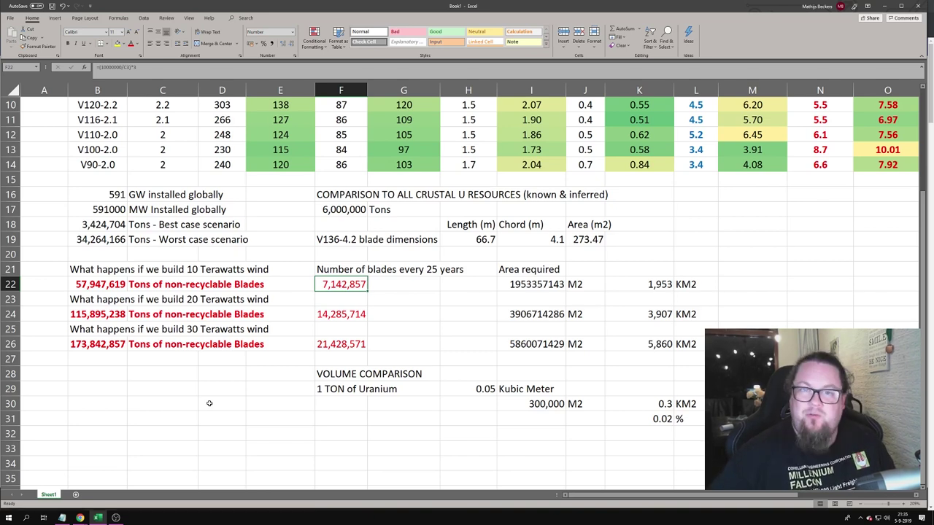
pyautogui.scroll(3, 209, 404)
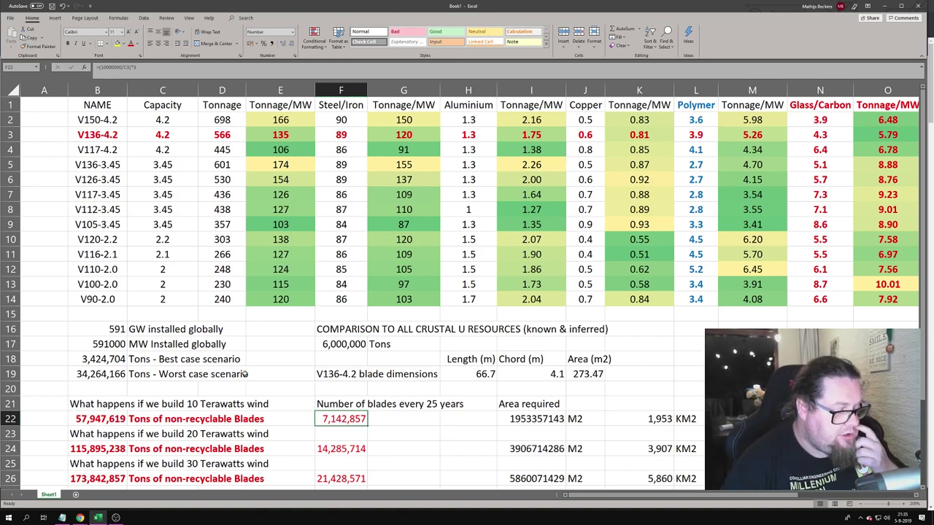
pyautogui.scroll(-1, 245, 374)
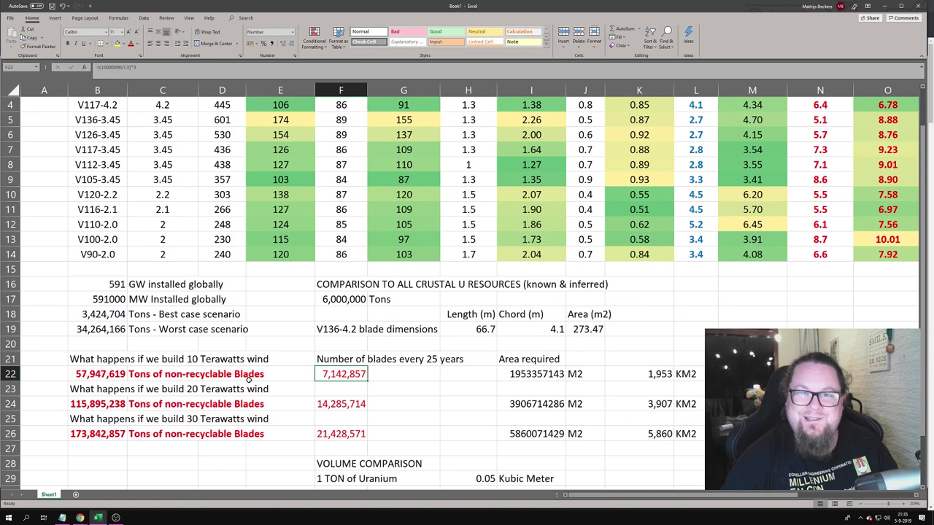